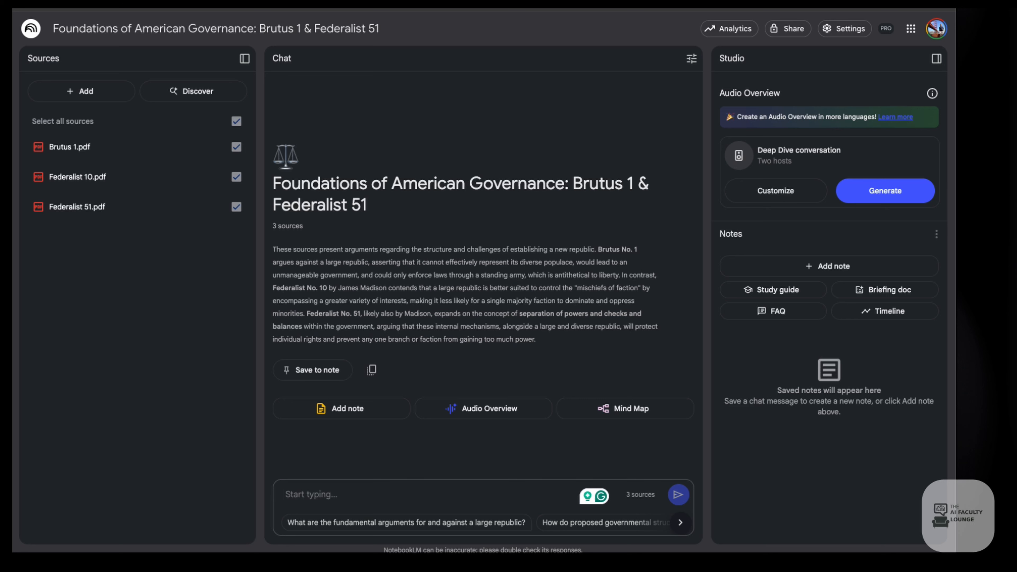
Step: Ask the chat: "According to Federalist No. 10, why is a large republic better at controlling the effects of faction than a small one?"
left_click(338, 495)
type("According to Federalist No. 10, why is a large republic better at controlling the effects of faction than a small one?")
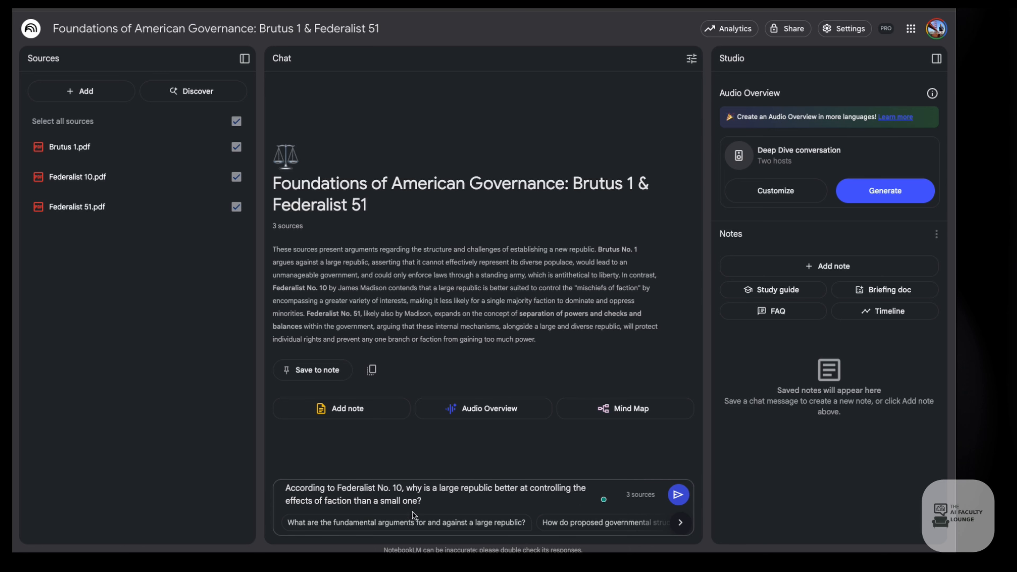
left_click(678, 495)
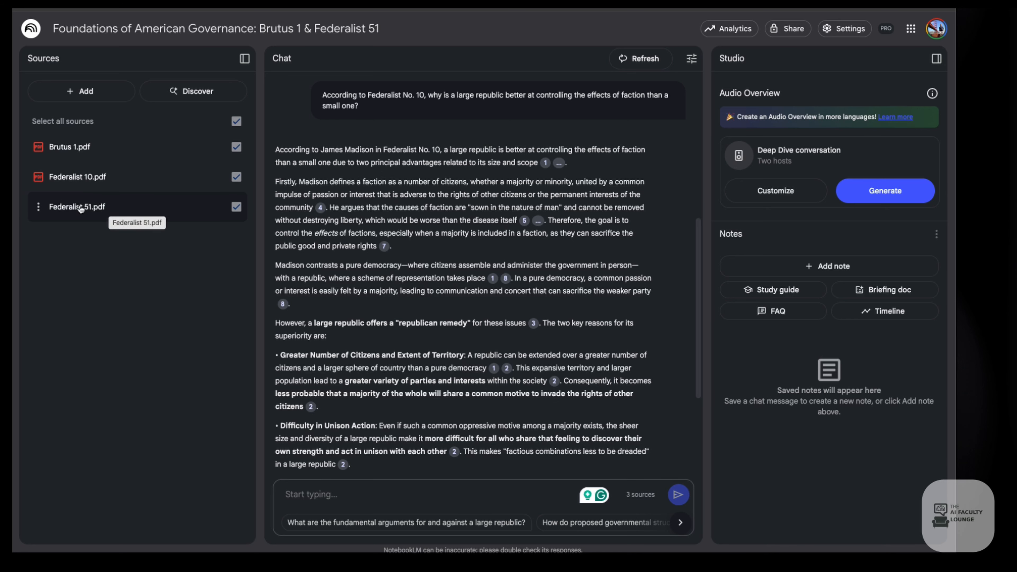
Step: Check the source passages cited in the chat answer, including citations 1 and 5
mouse_move(547, 166)
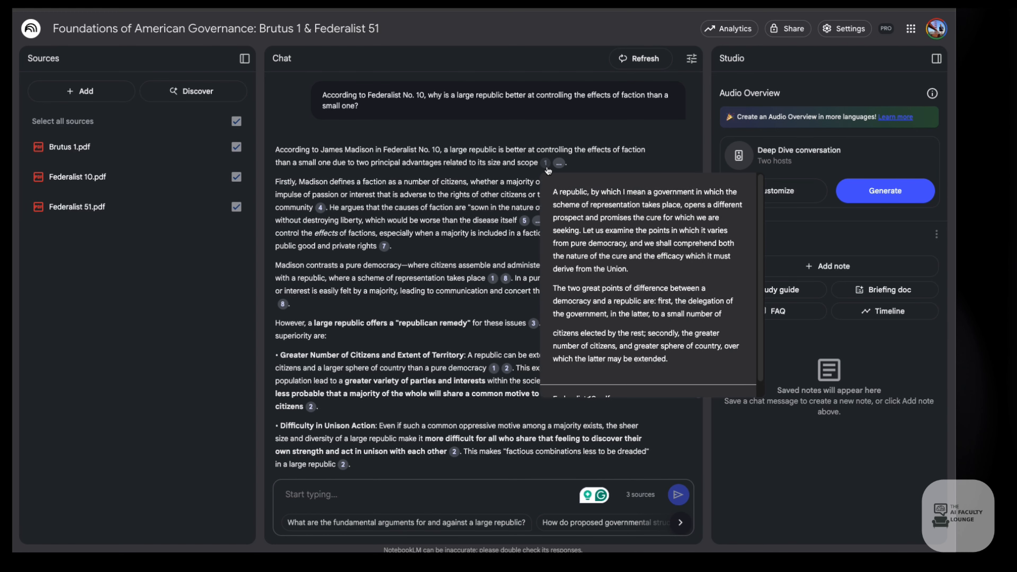
mouse_move(320, 207)
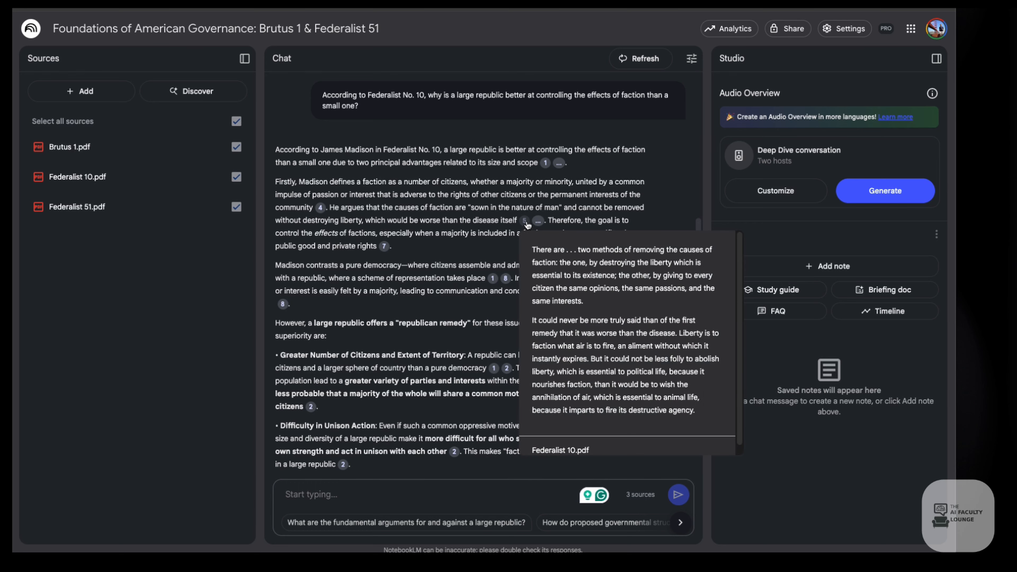
left_click(525, 223)
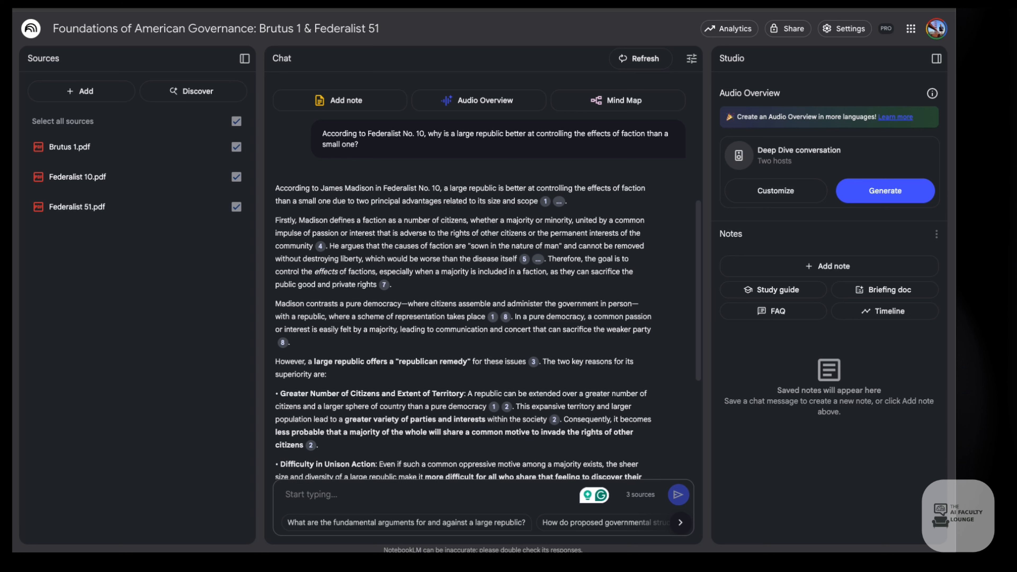
Step: Ask the chat: "What are the core arguments presented across all sources regarding the relationship between human nature, government power, and individual liberty?"
type("What are the core arguments presented across all sources regarding the relationship between human nature, government power, and individual liberty?")
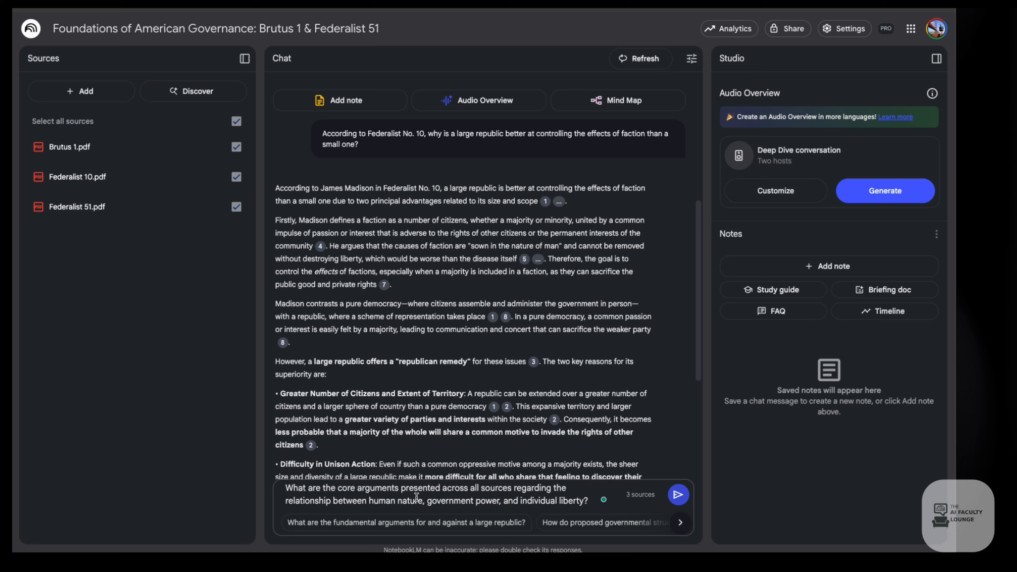
left_click(677, 494)
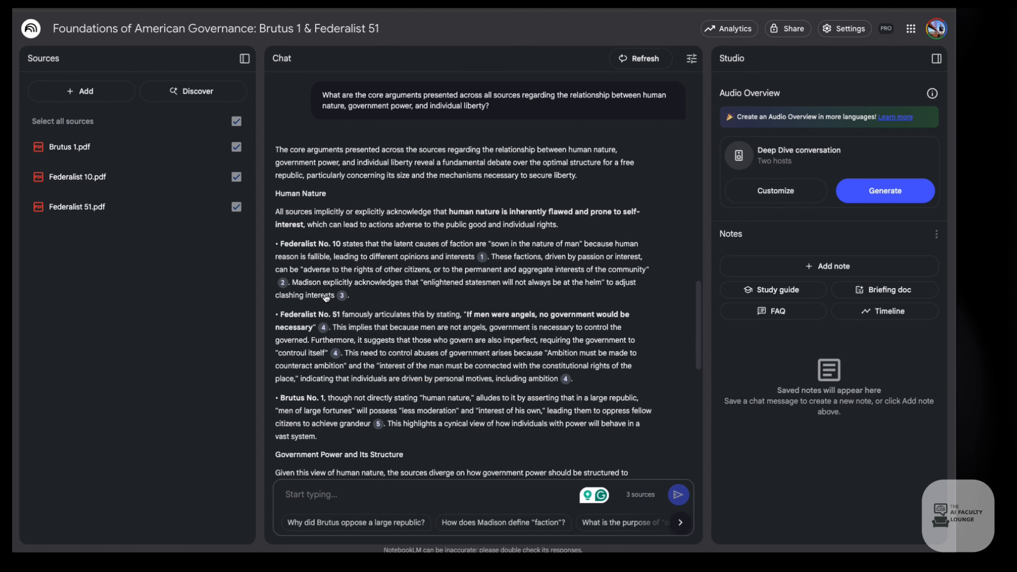
Step: View the Federalist 10.pdf passage behind citation 3 on clashing interests, and return to the source list
left_click(341, 295)
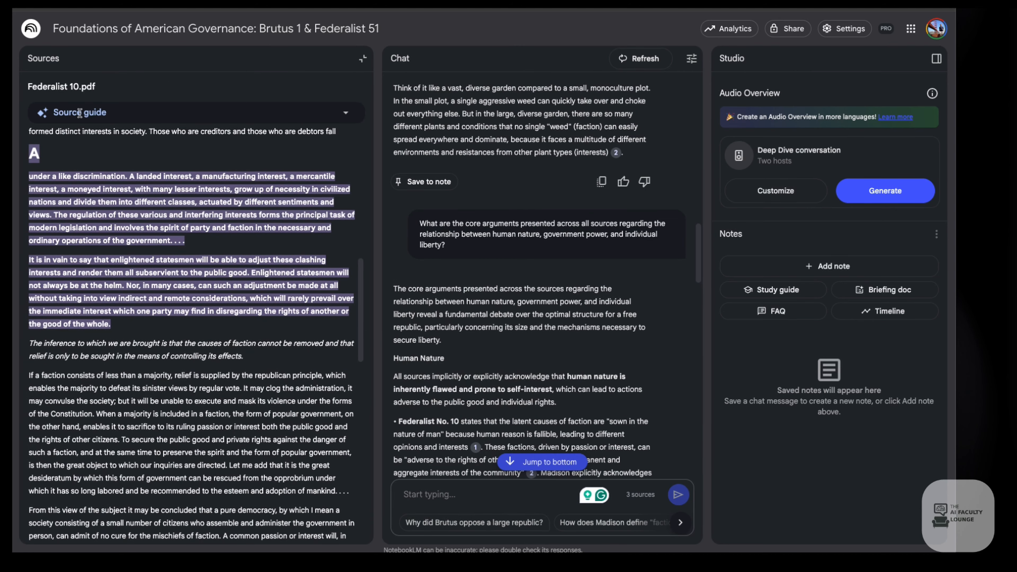
left_click(363, 60)
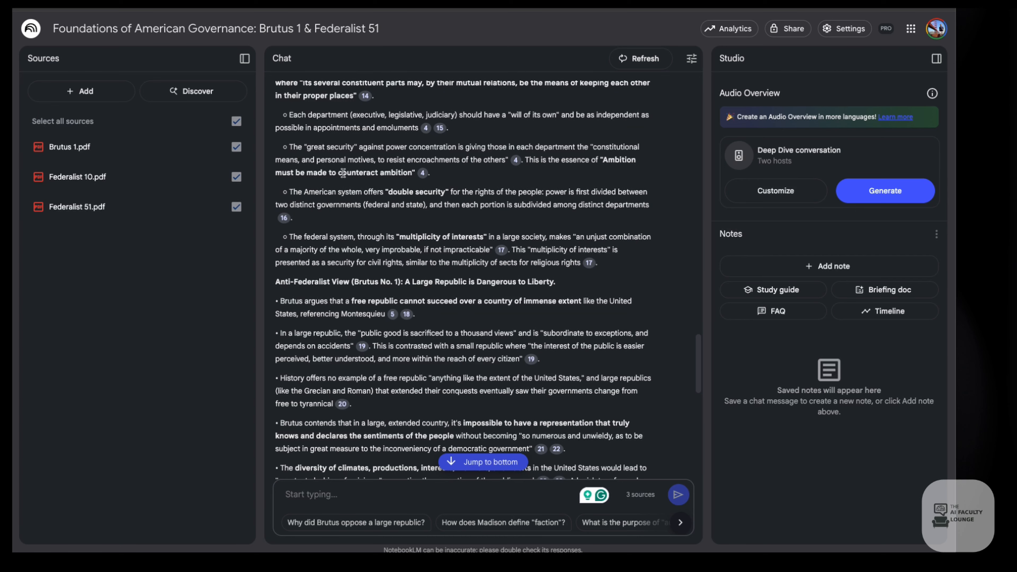
Step: Create a blank note in the notebook and delete it
scroll(440, 277, "up", 20)
left_click(341, 357)
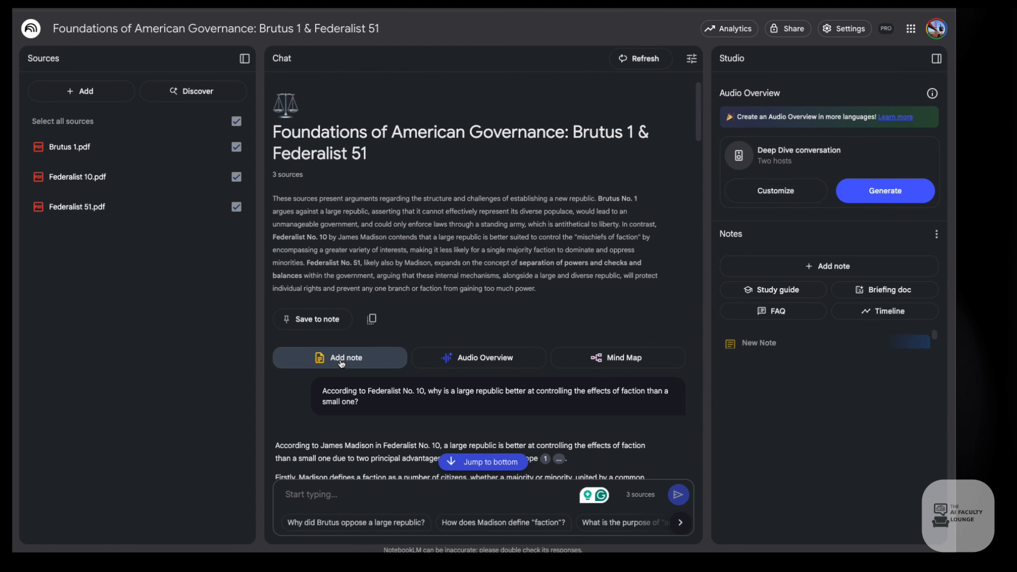
left_click(597, 86)
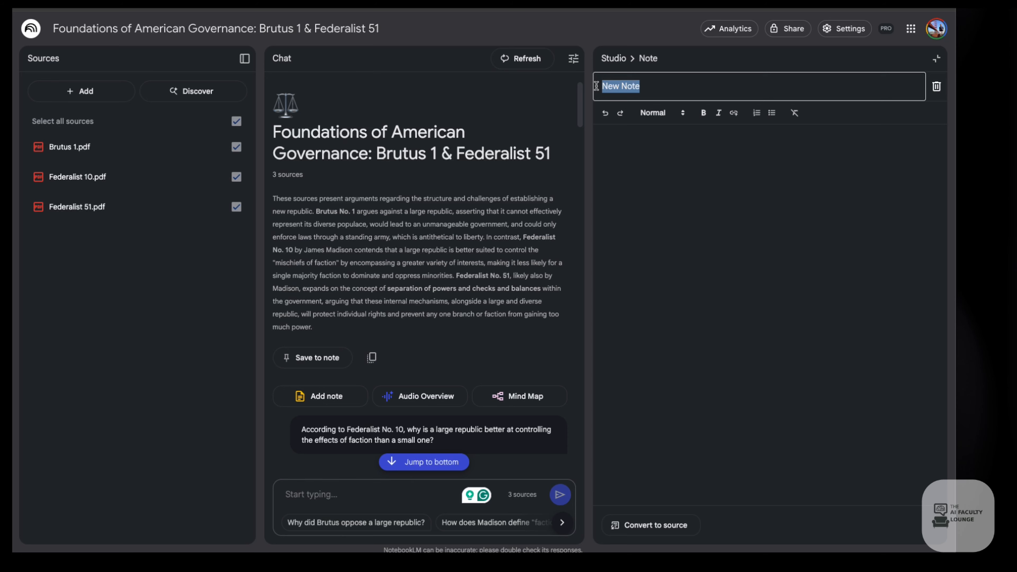
left_click(936, 86)
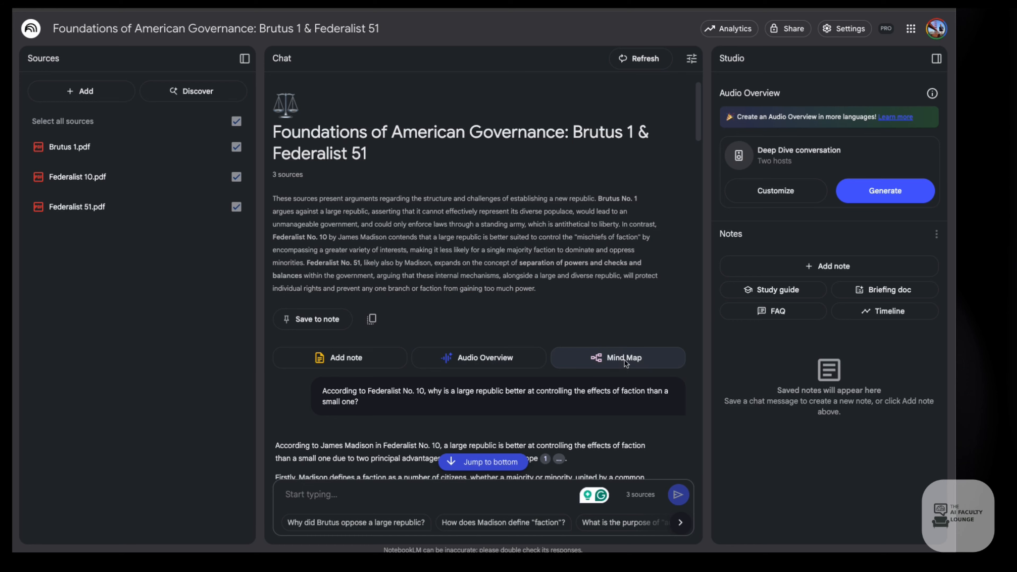
Step: Generate a mind map from the three sources and open it
left_click(619, 360)
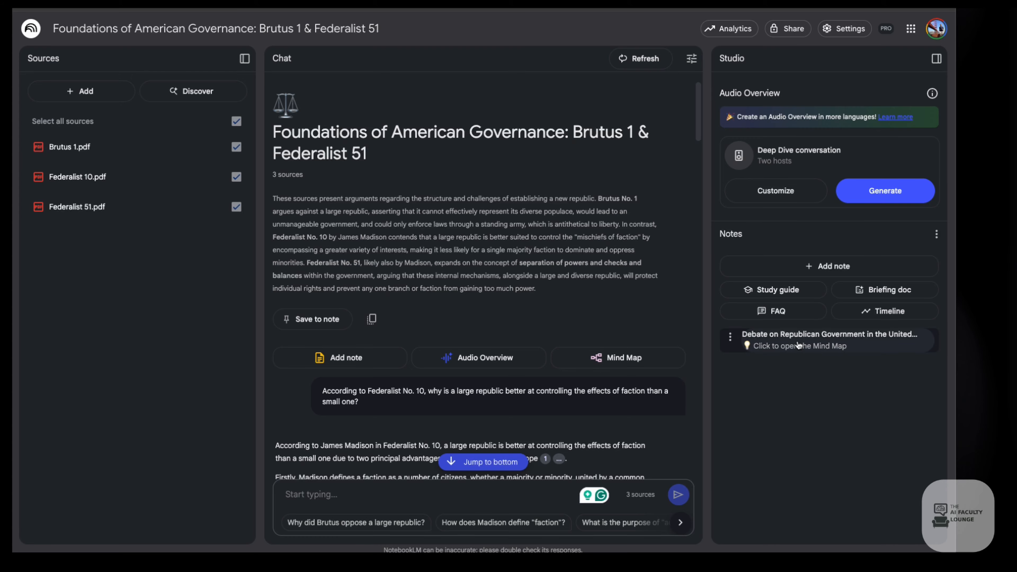
left_click(798, 345)
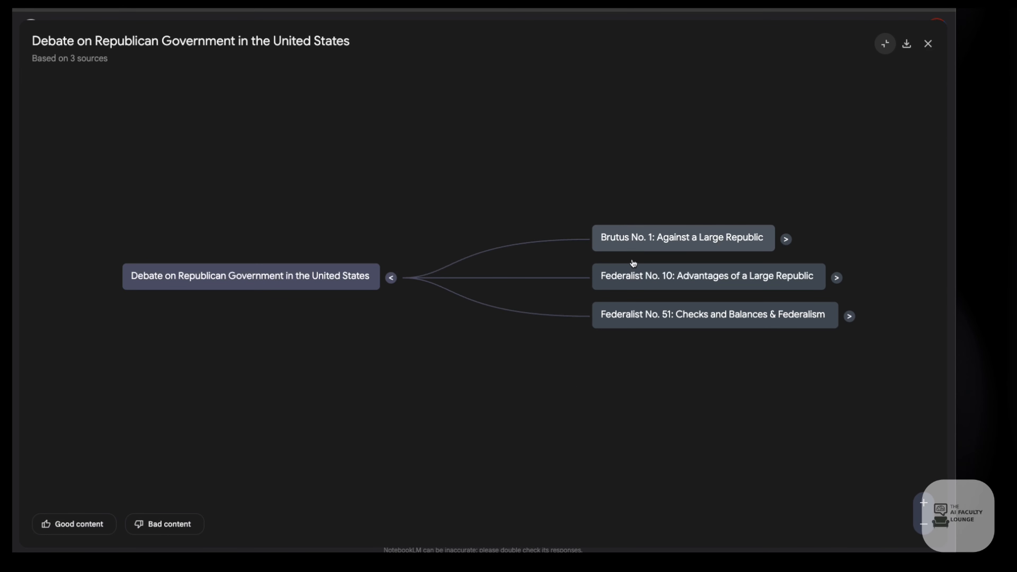
Step: Explore the mind map's Brutus No. 1, Federalist No. 10, Federalist No. 51 and Separation of Powers nodes with chat discussions, and close the map
left_click(660, 239)
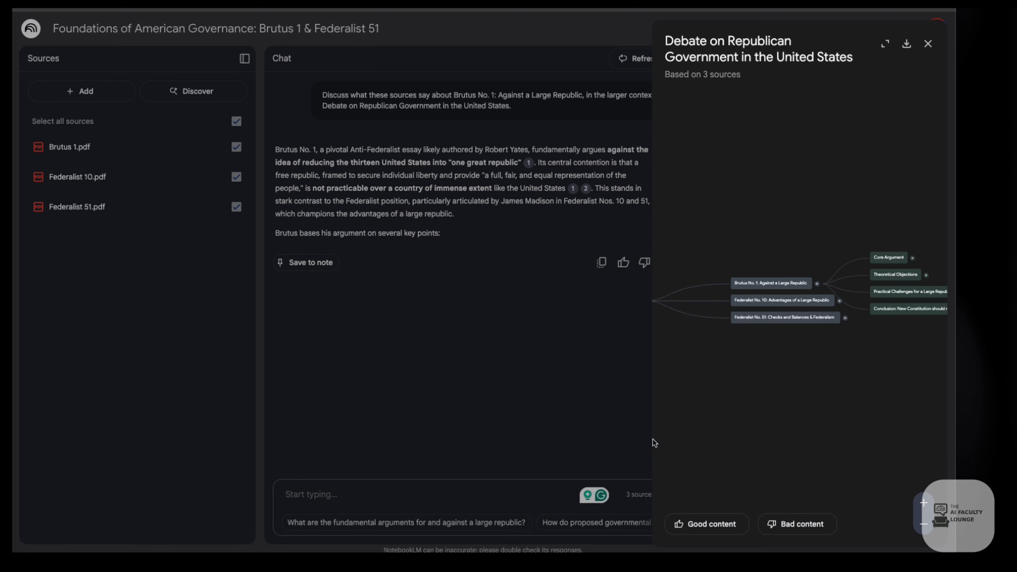
left_click(782, 299)
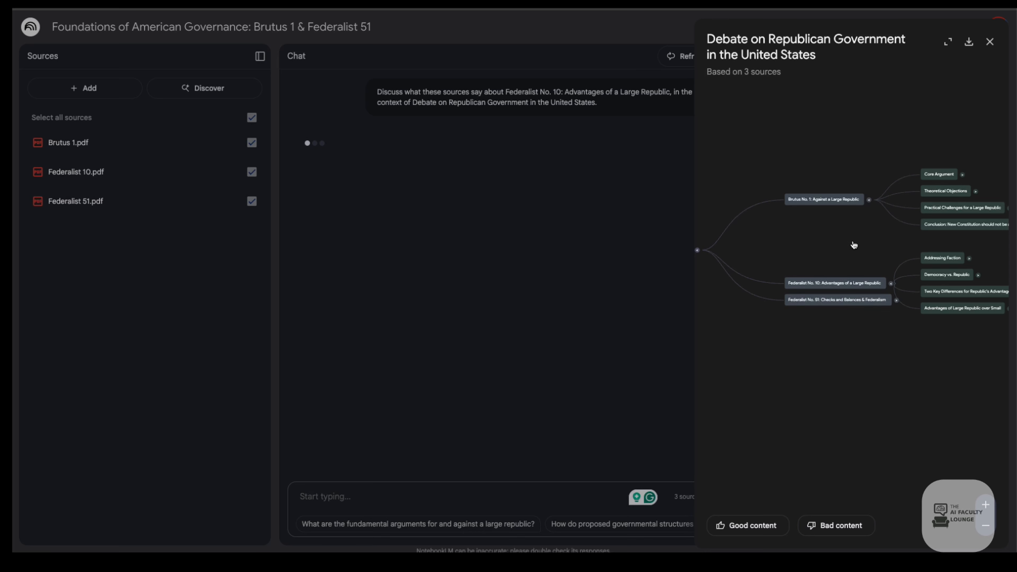
left_click(841, 300)
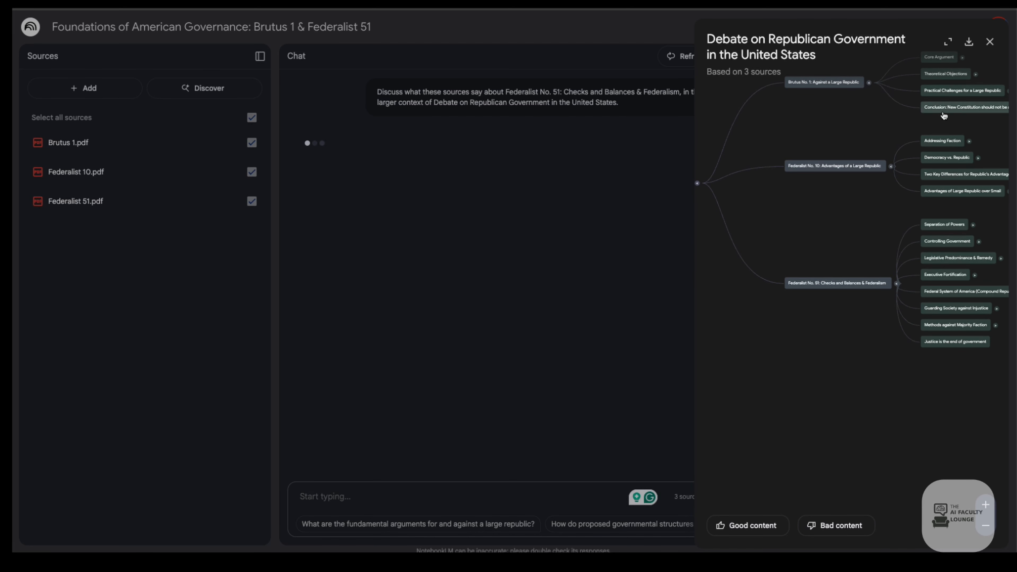
left_click(946, 224)
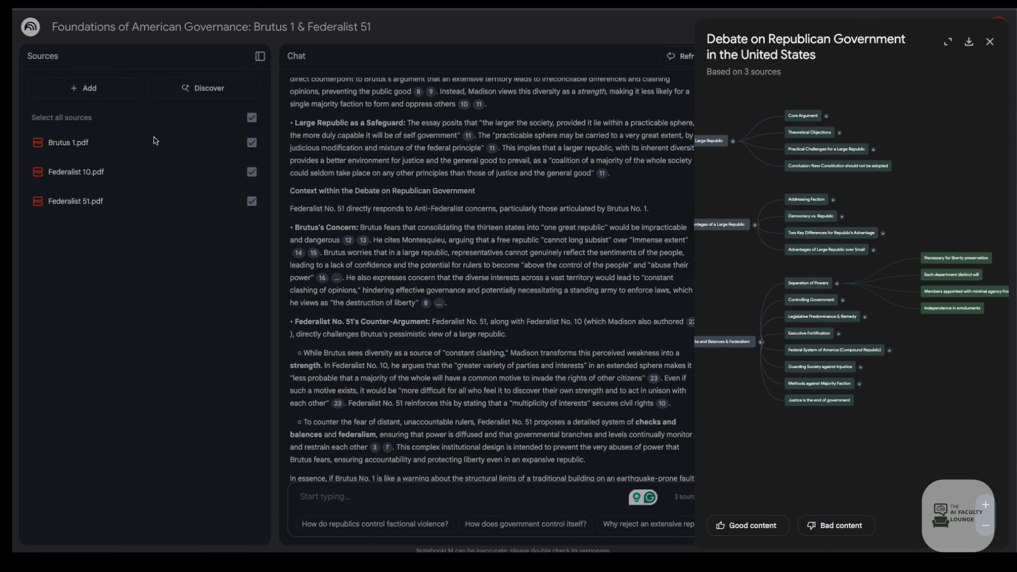
left_click(141, 125)
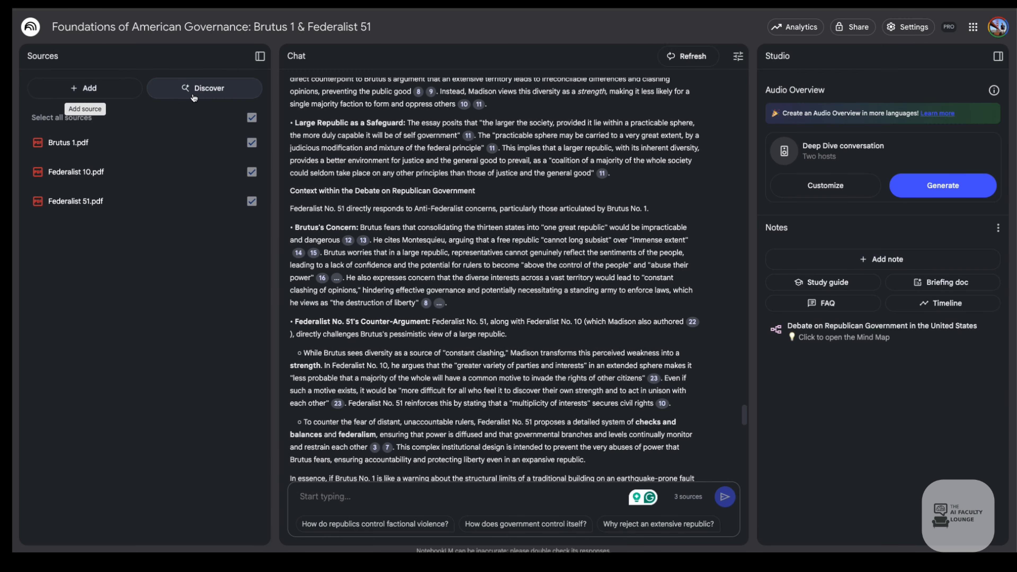
Step: Search for additional sources on "Separation of powers" with Discover sources
left_click(202, 96)
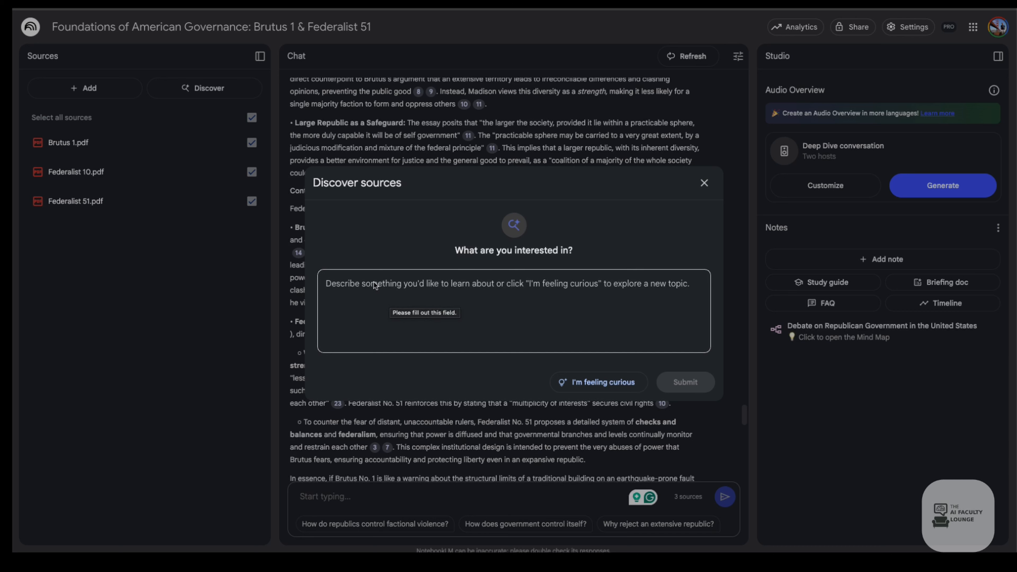
left_click(363, 284)
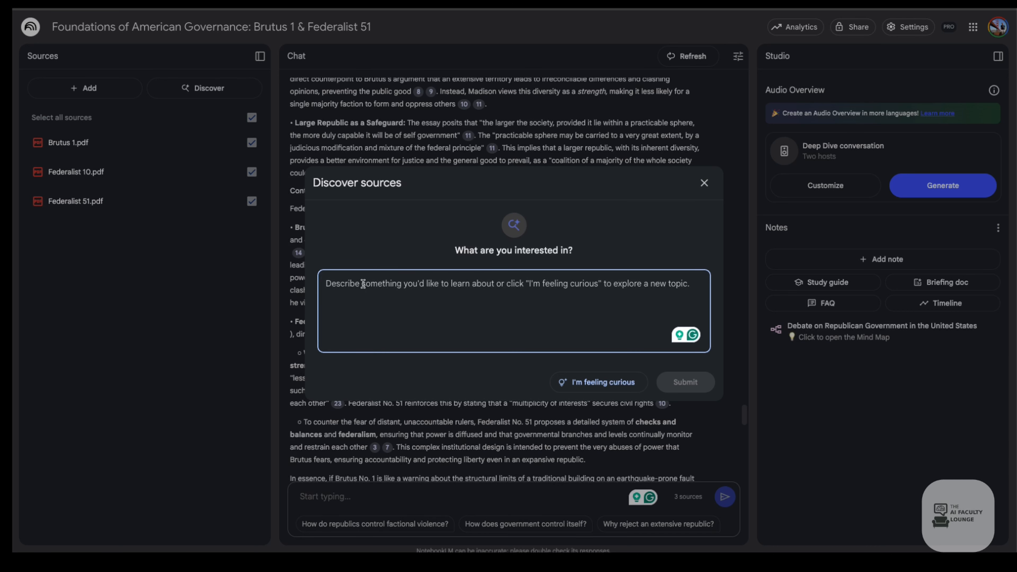
type("SEpa")
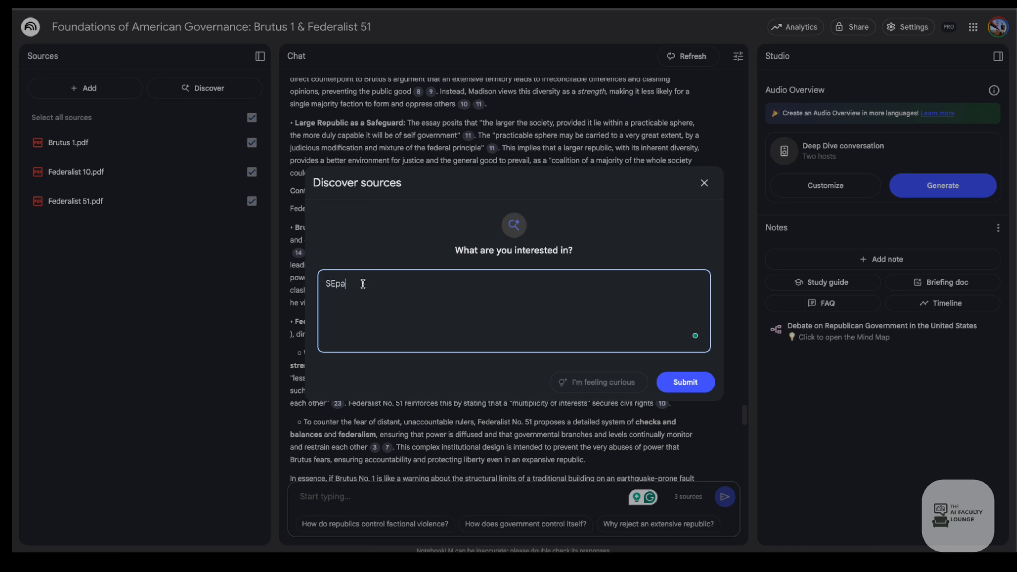
key("BackSpace")
key("BackSpace")
key("BackSpace")
type("eparation of powe")
left_click(680, 384)
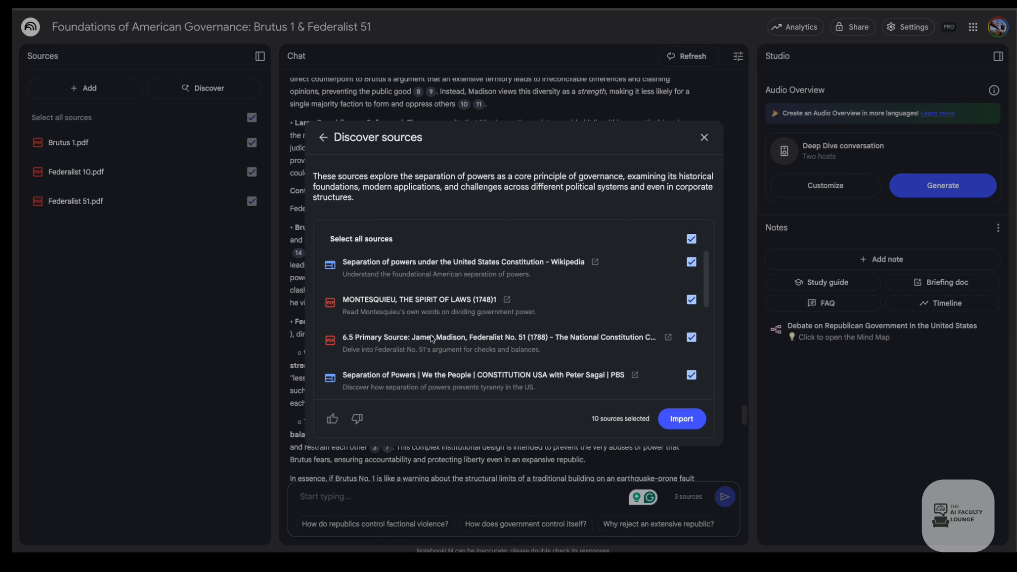
Step: Review the discovered sources, select only the Maplecroft and "Is the Balance of Power Shifting?" entries, and close the results without importing
scroll(431, 269, "down", 5)
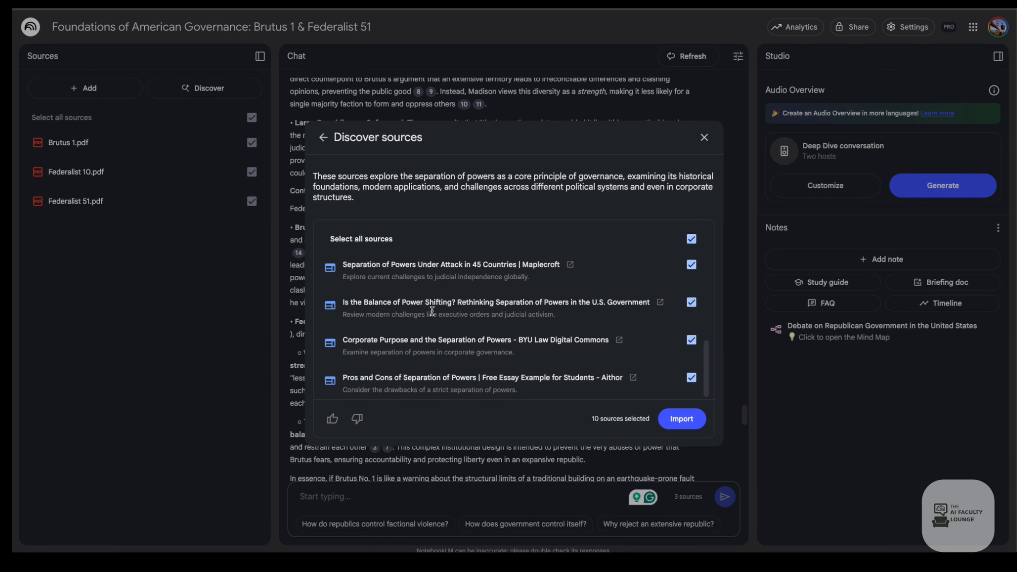
scroll(430, 300, "up", 5)
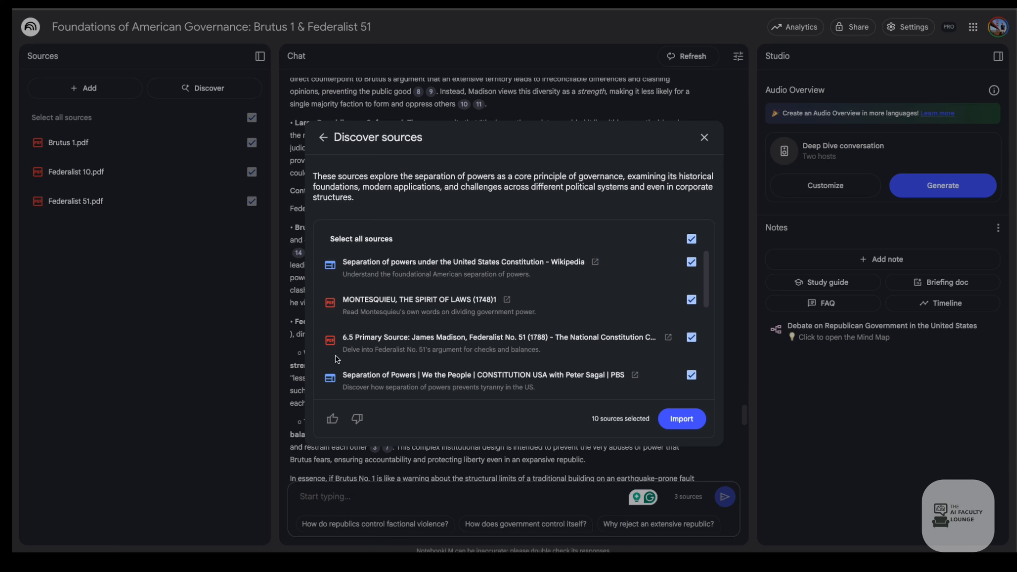
scroll(385, 356, "down", 1)
scroll(385, 354, "down", 2)
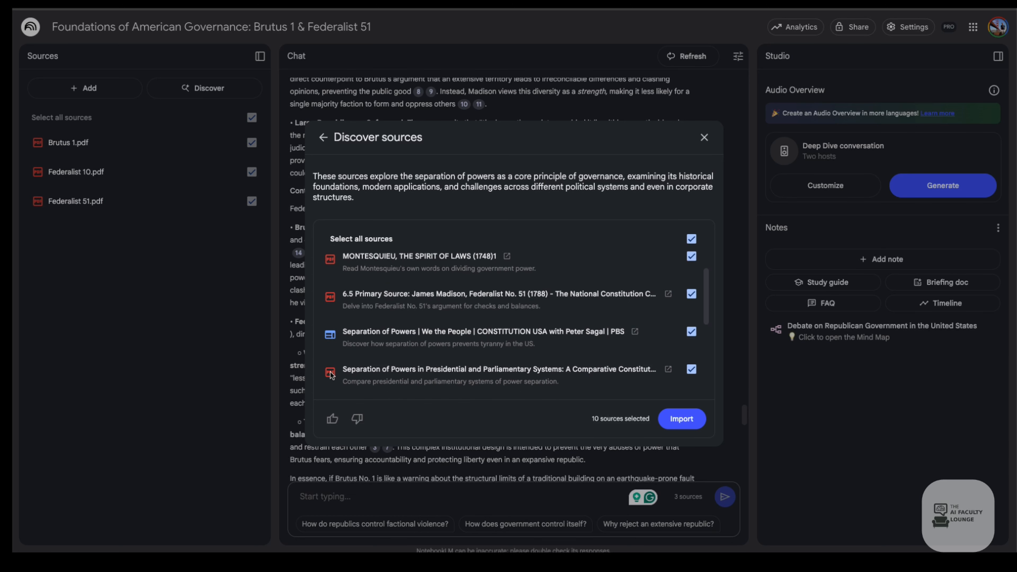
scroll(335, 362, "down", 2)
scroll(335, 362, "down", 5)
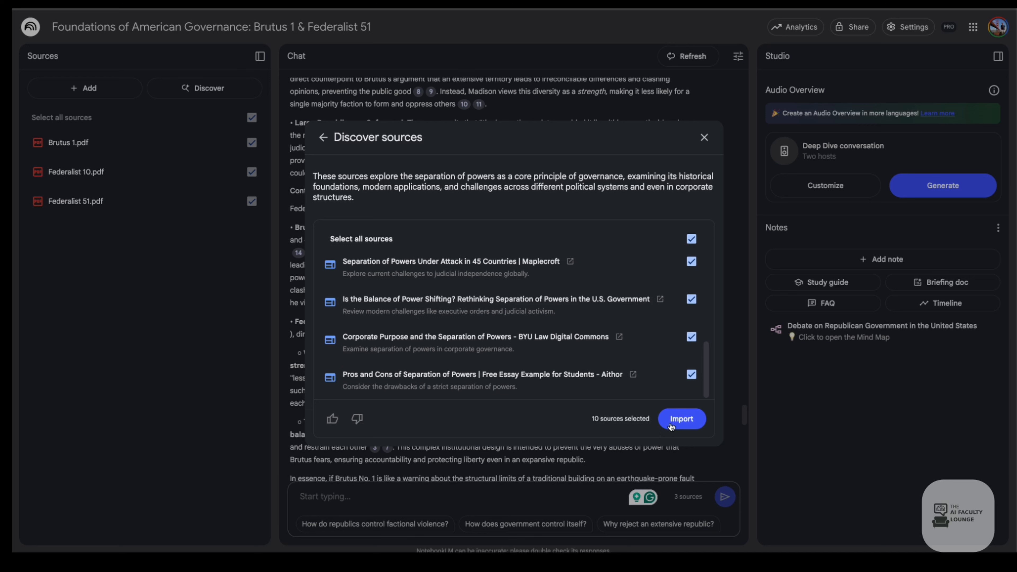
left_click(692, 238)
left_click(692, 261)
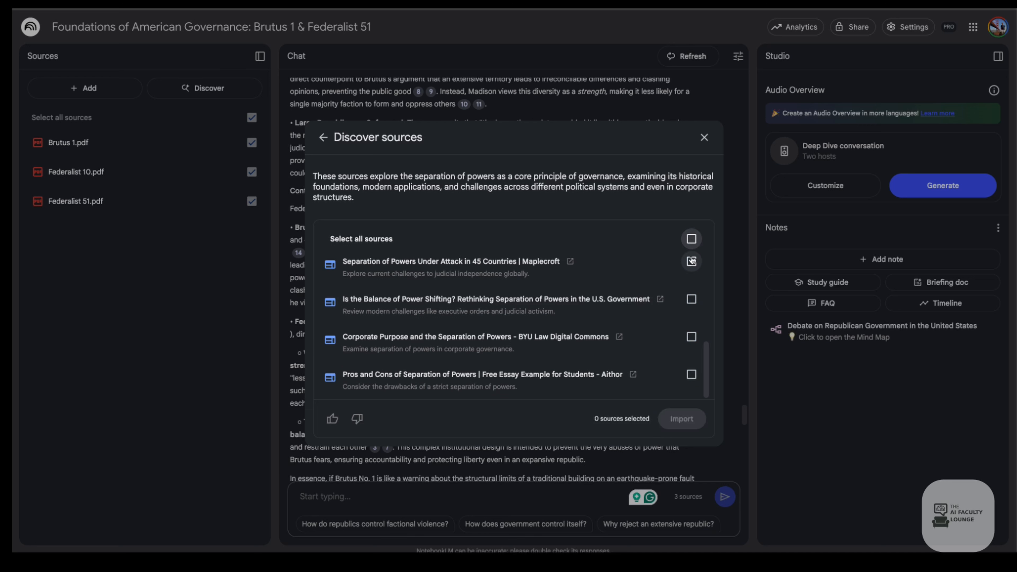
left_click(692, 300)
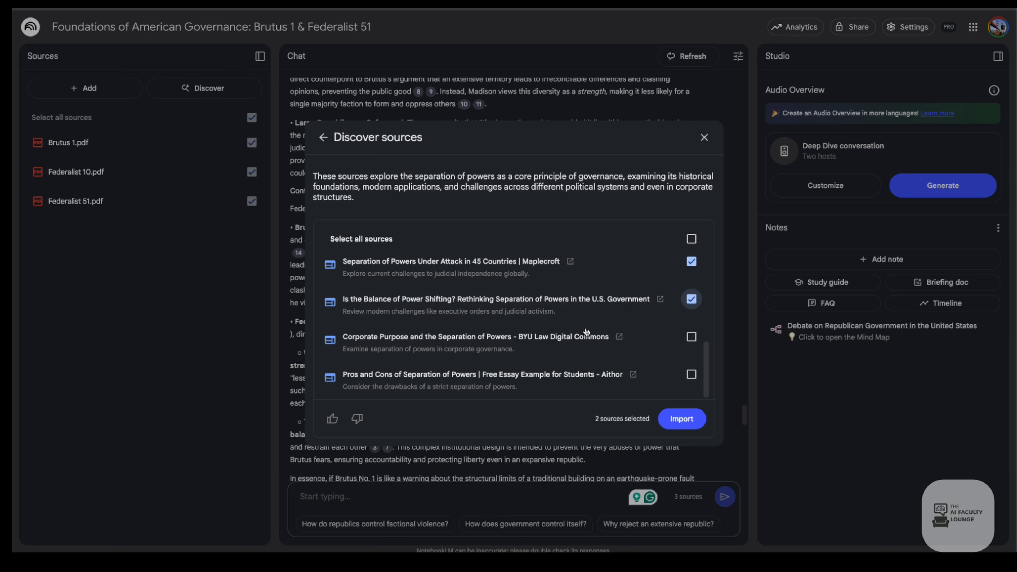
left_click(704, 137)
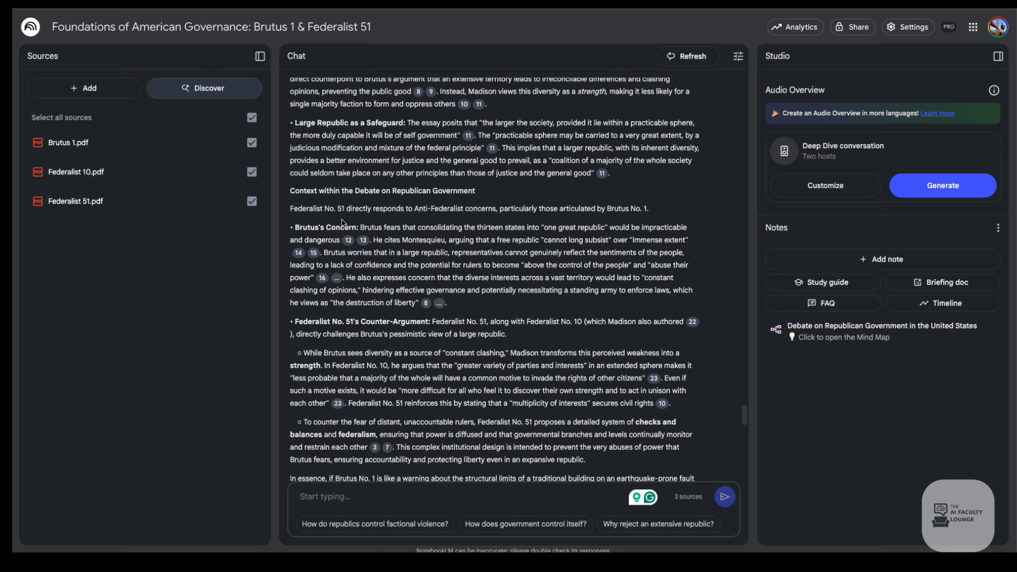
Step: Generate a study guide from the sources, open it and read through its core concepts and quiz
left_click(827, 282)
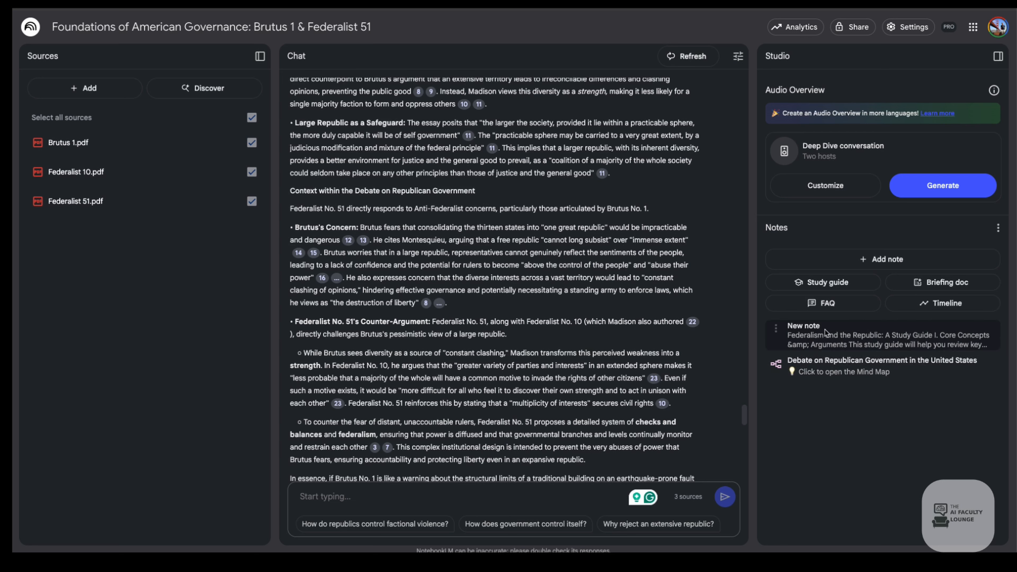
left_click(839, 340)
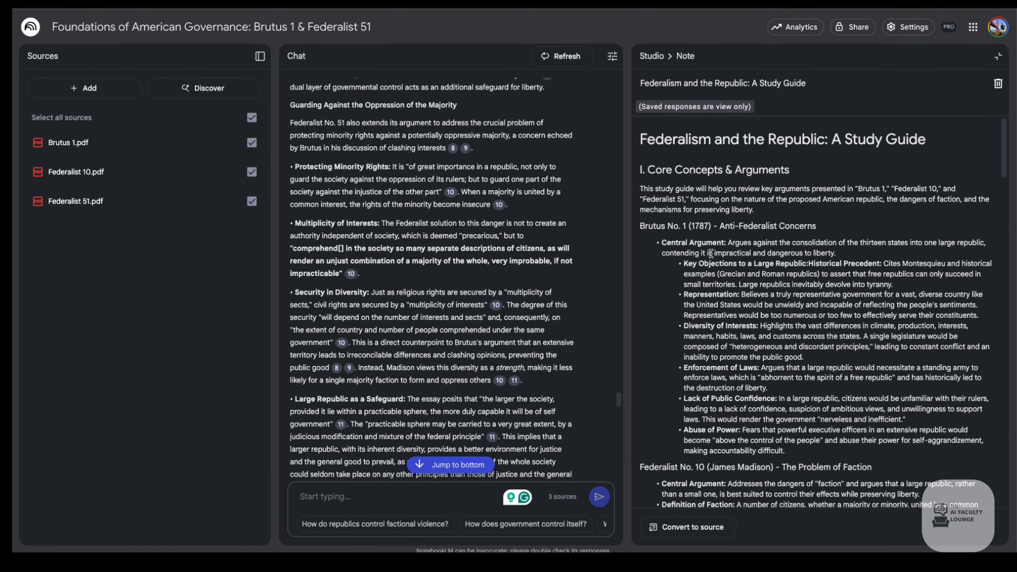
scroll(750, 293, "down", 10)
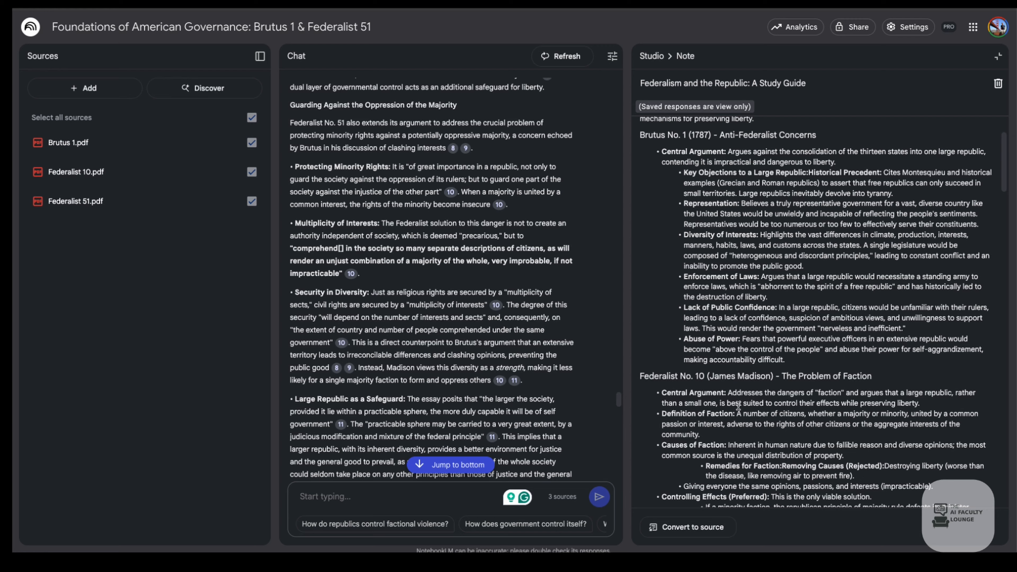
scroll(738, 406, "down", 8)
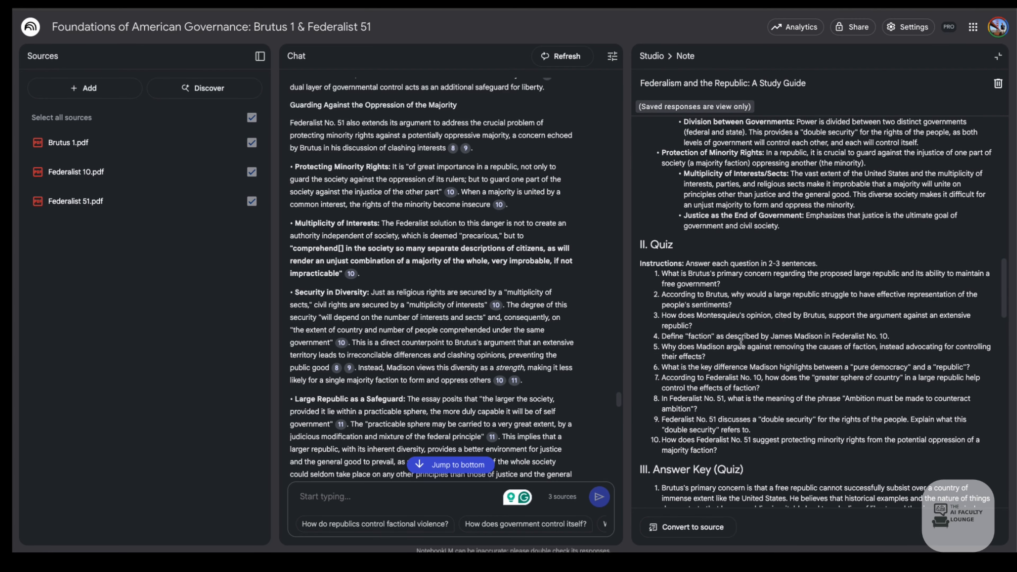
scroll(867, 314, "down", 1)
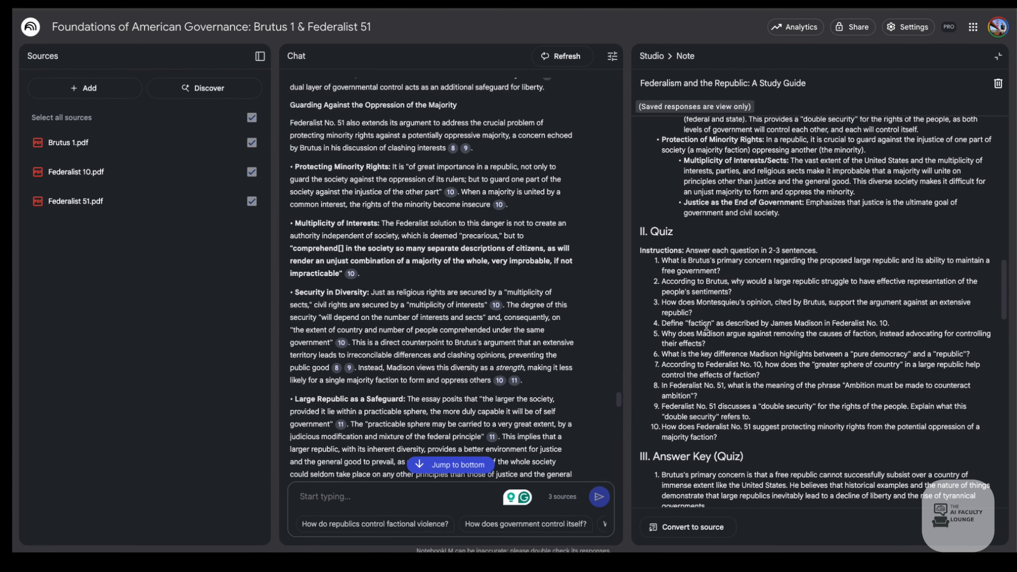
Step: Read through the study guide's quiz questions, answer key, essay format questions and glossary of key terms, and close the note
left_click_drag(699, 303, 660, 253)
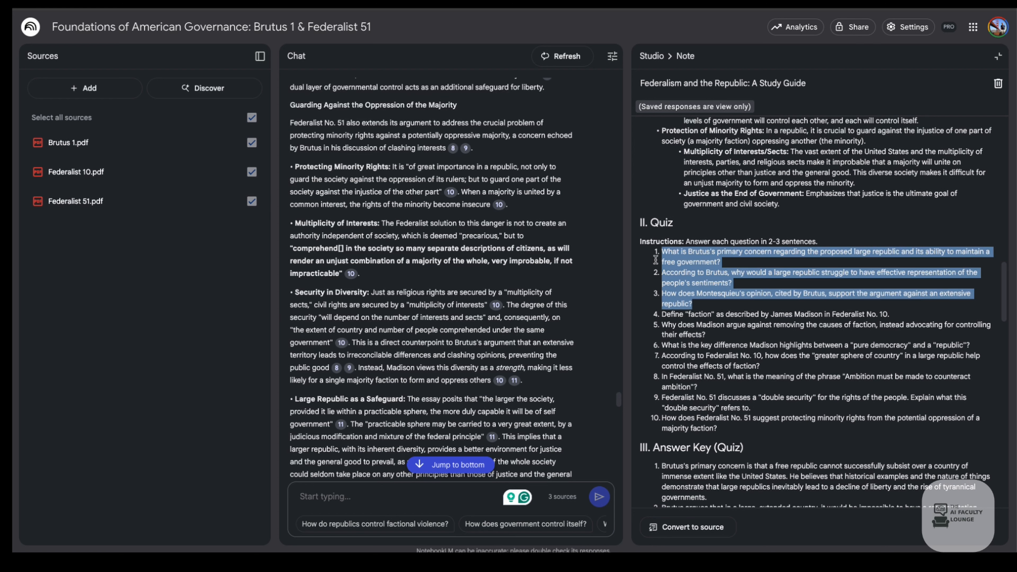
left_click(707, 373)
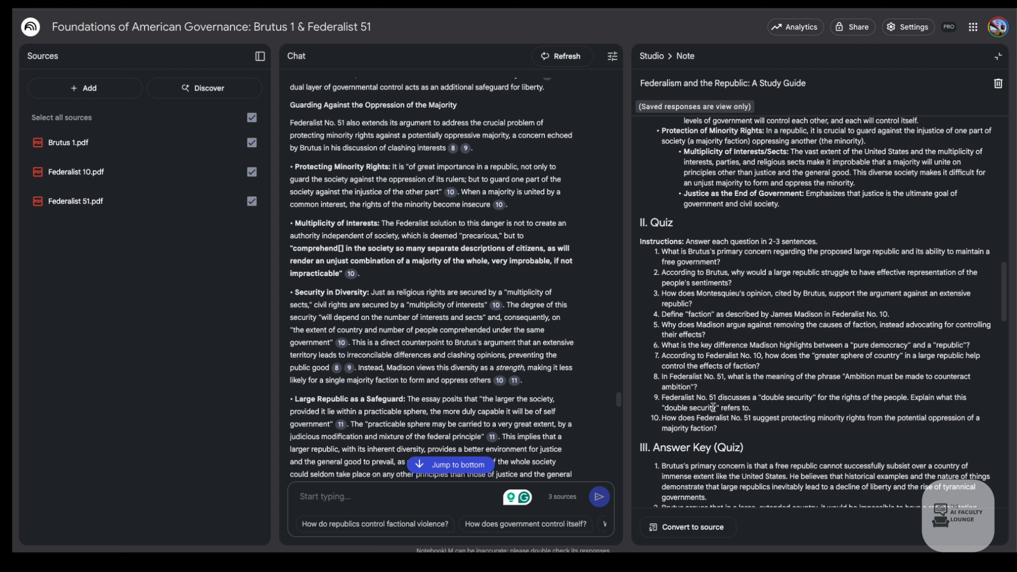
scroll(713, 407, "down", 5)
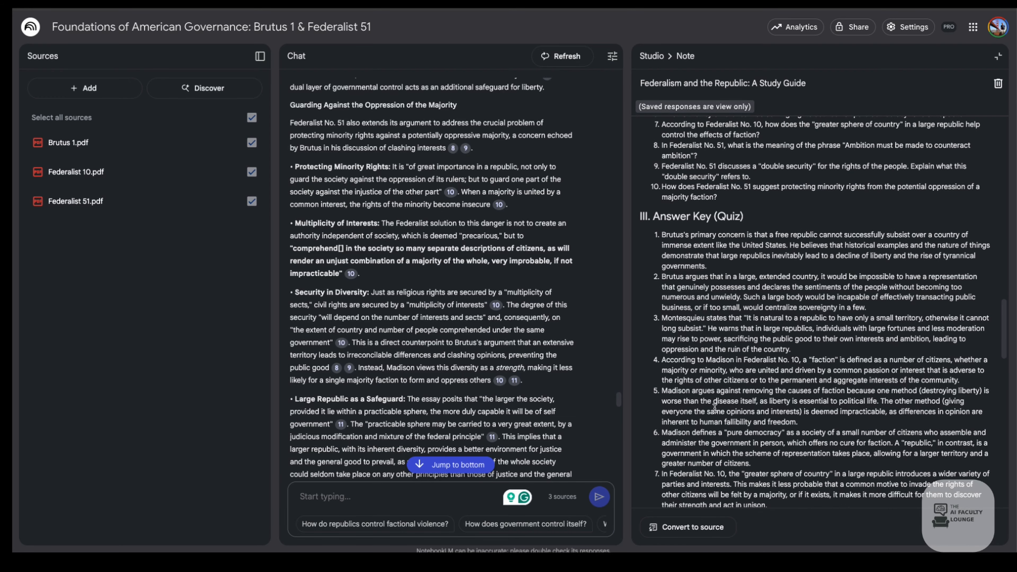
scroll(714, 407, "up", 3)
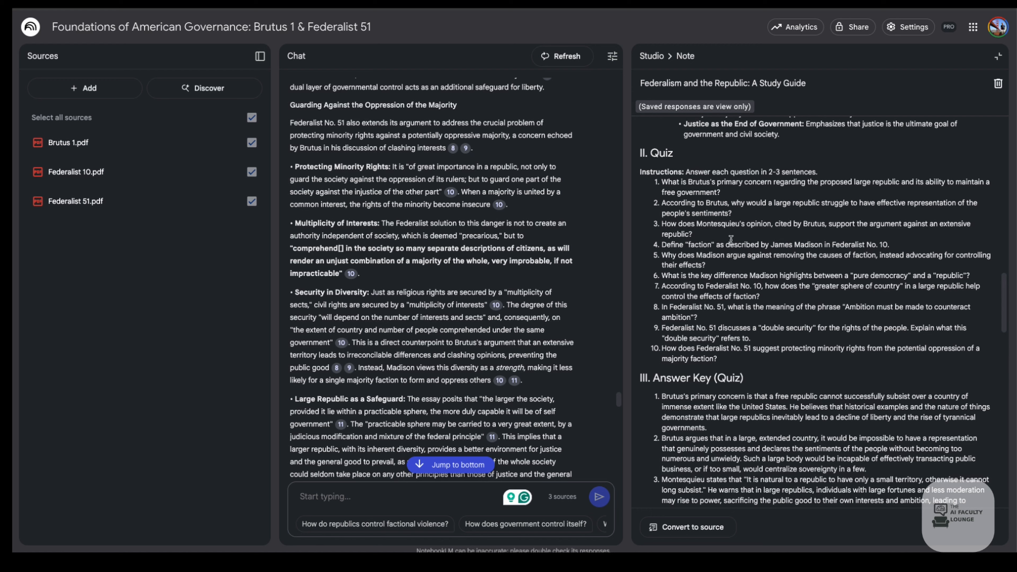
scroll(722, 361, "down", 8)
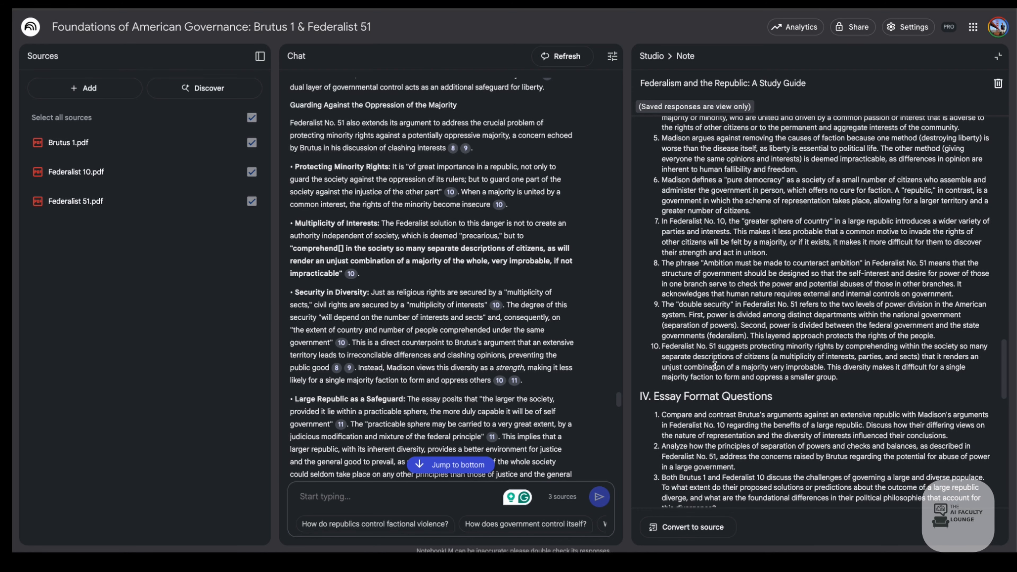
scroll(713, 377, "down", 6)
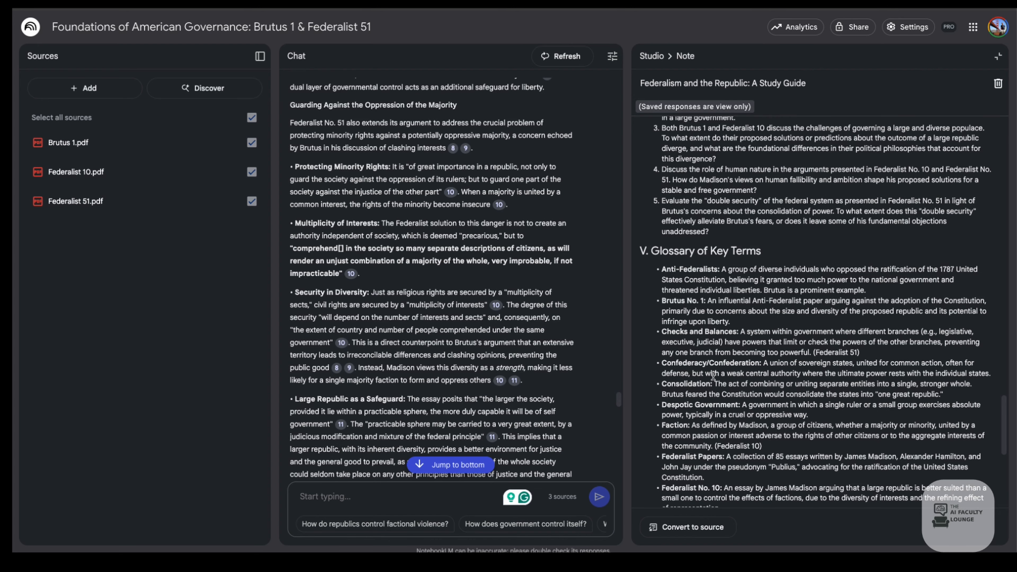
scroll(721, 330, "up", 1)
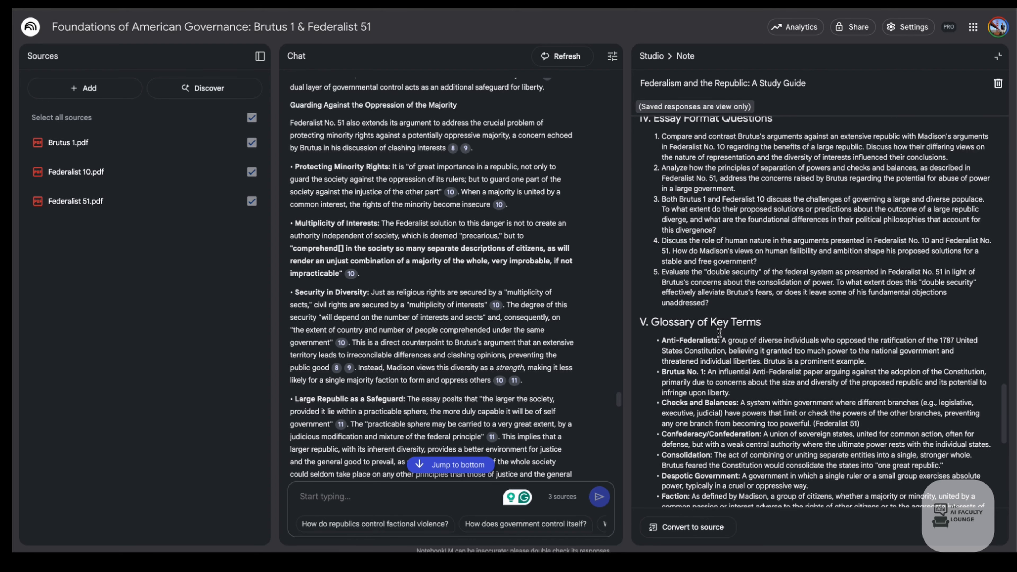
scroll(719, 333, "up", 10)
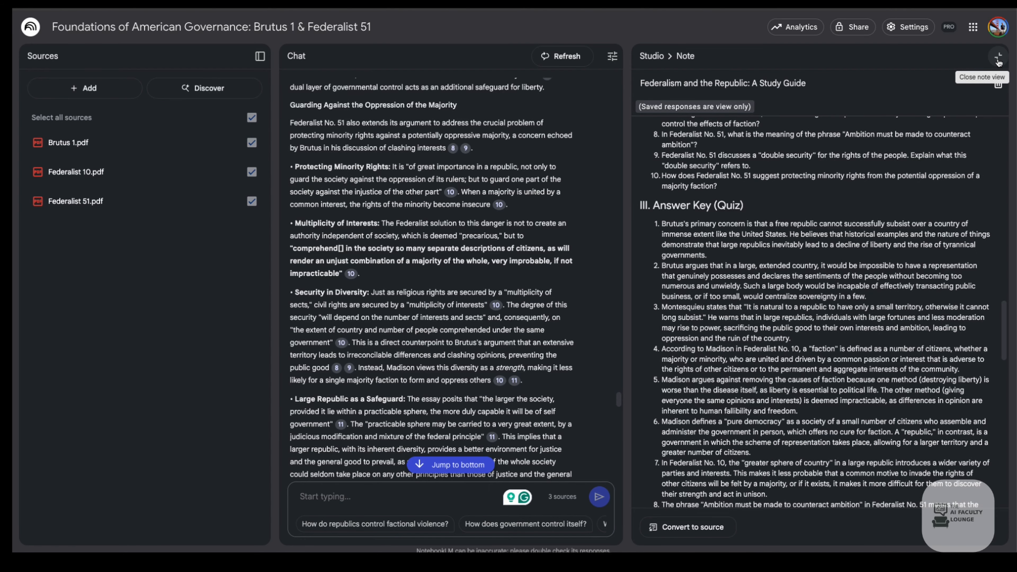
left_click(998, 59)
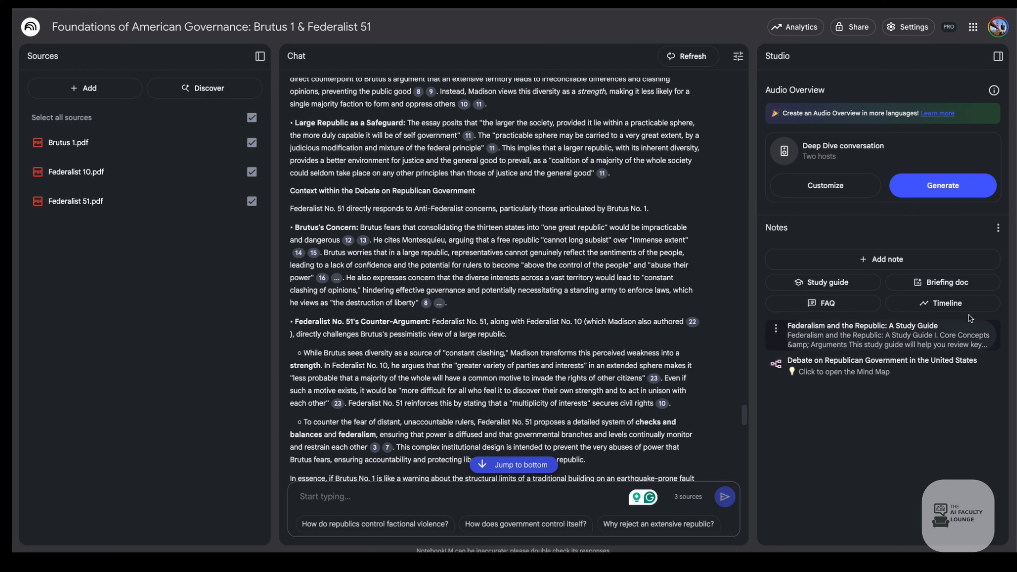
Step: Generate a briefing doc, an FAQ and a timeline from the three sources, viewing the FAQ note and closing it
left_click(955, 286)
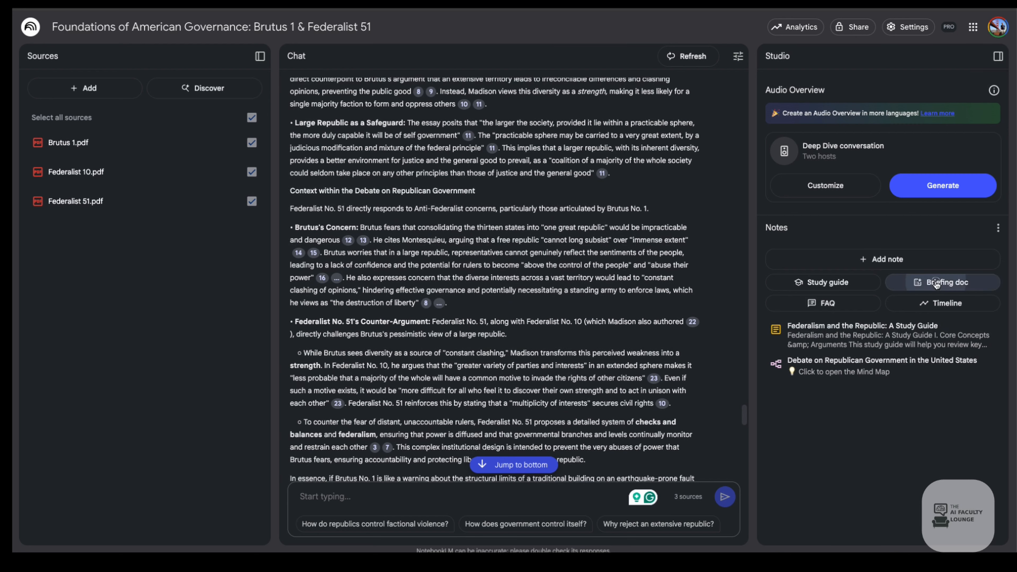
left_click(835, 307)
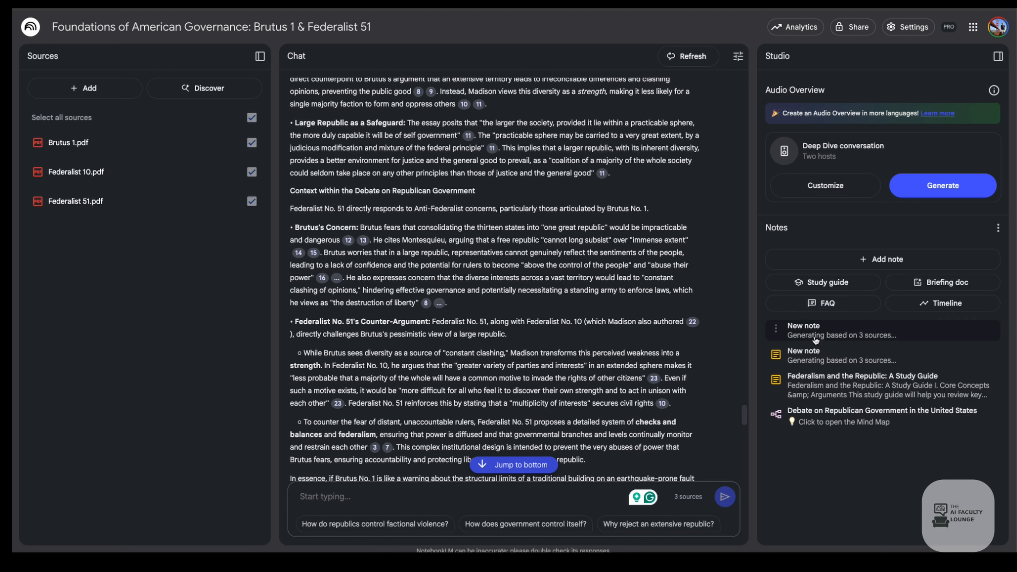
left_click(928, 305)
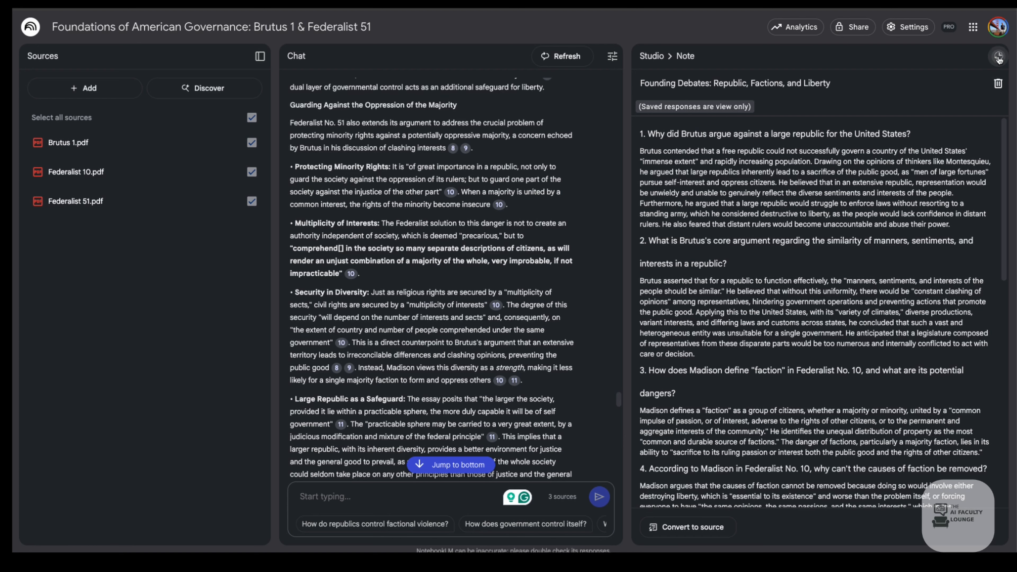
left_click(998, 57)
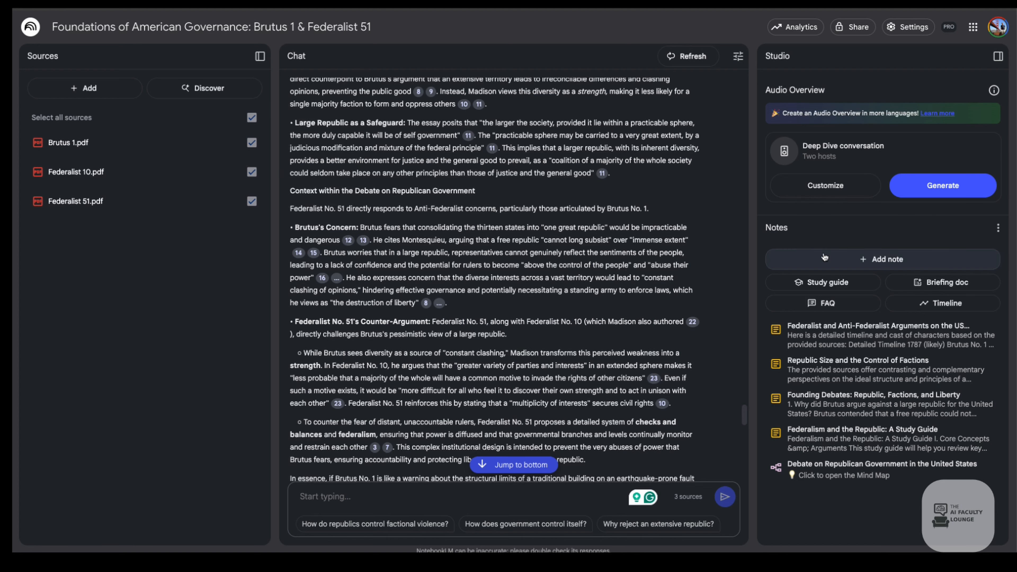
Step: Add a blank note to the notebook, close it and go back to the earlier chat responses
left_click(895, 263)
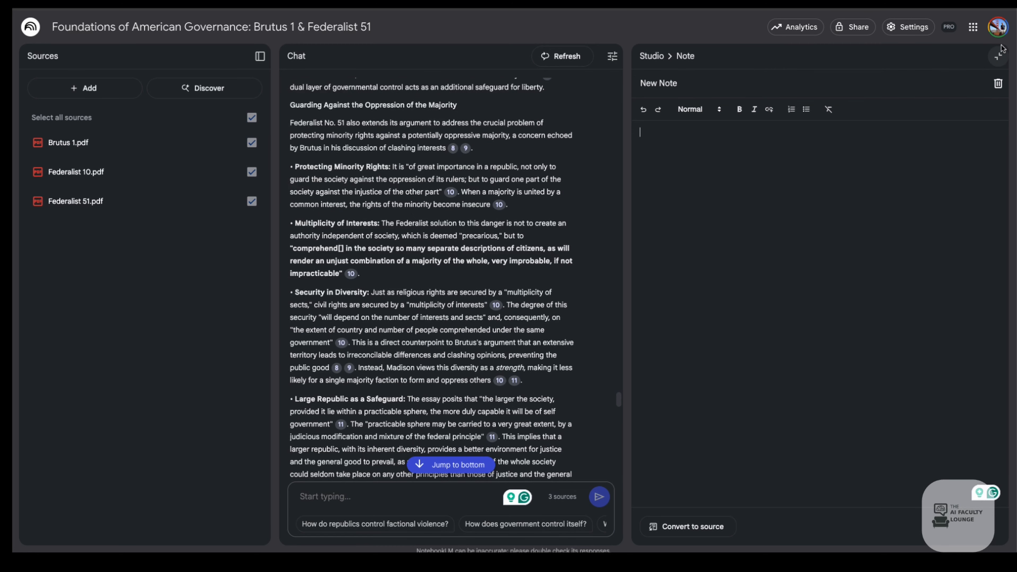
left_click(998, 60)
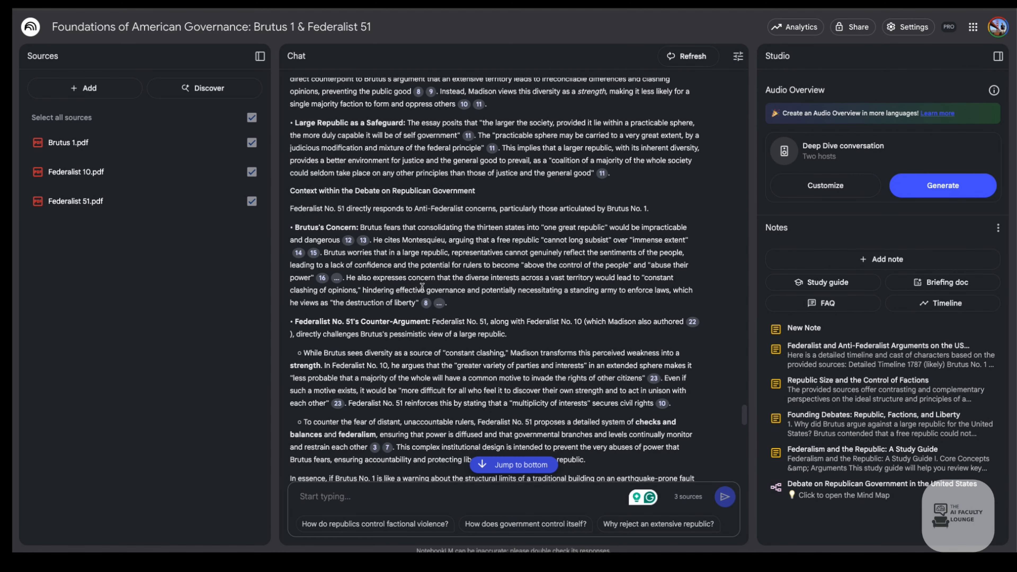
scroll(424, 276, "up", 20)
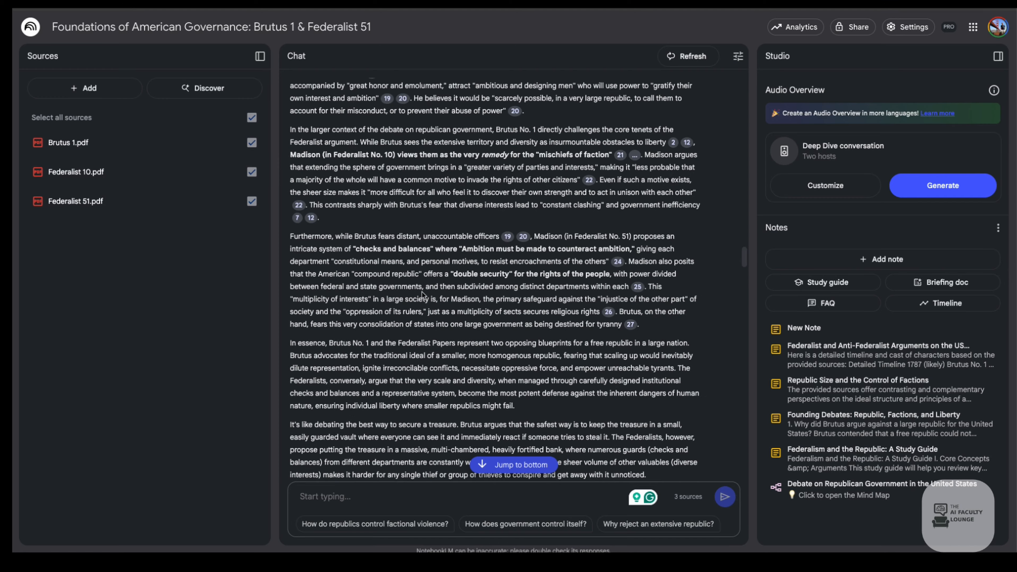